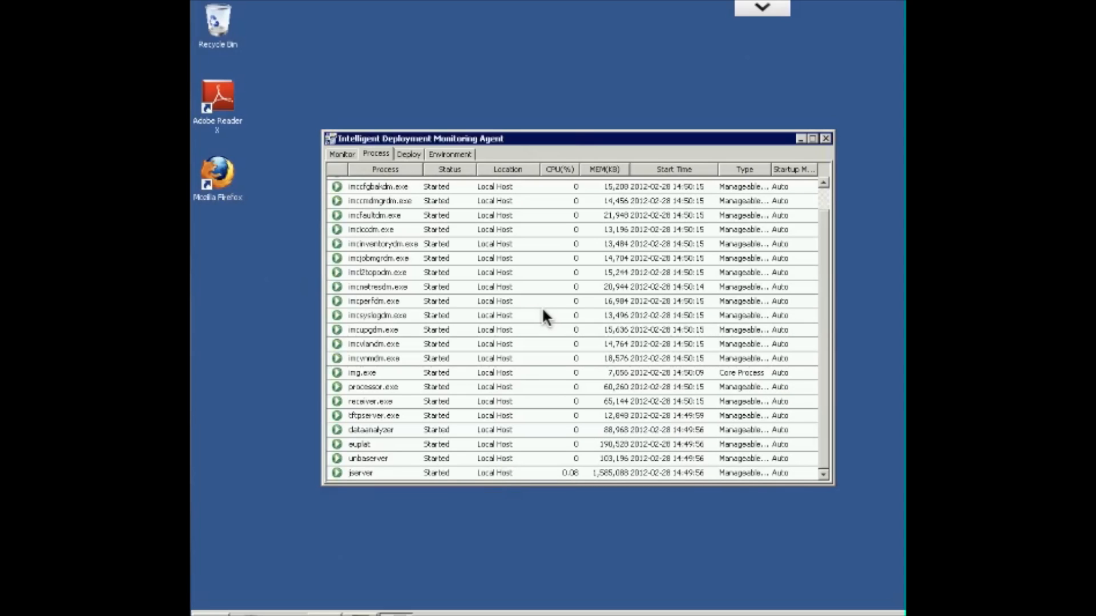
Return to monitoring the iMC server and browse for the installation components location, moving up to the HP IMC 5.1 Modules folder
scroll(545, 315, "up", 1)
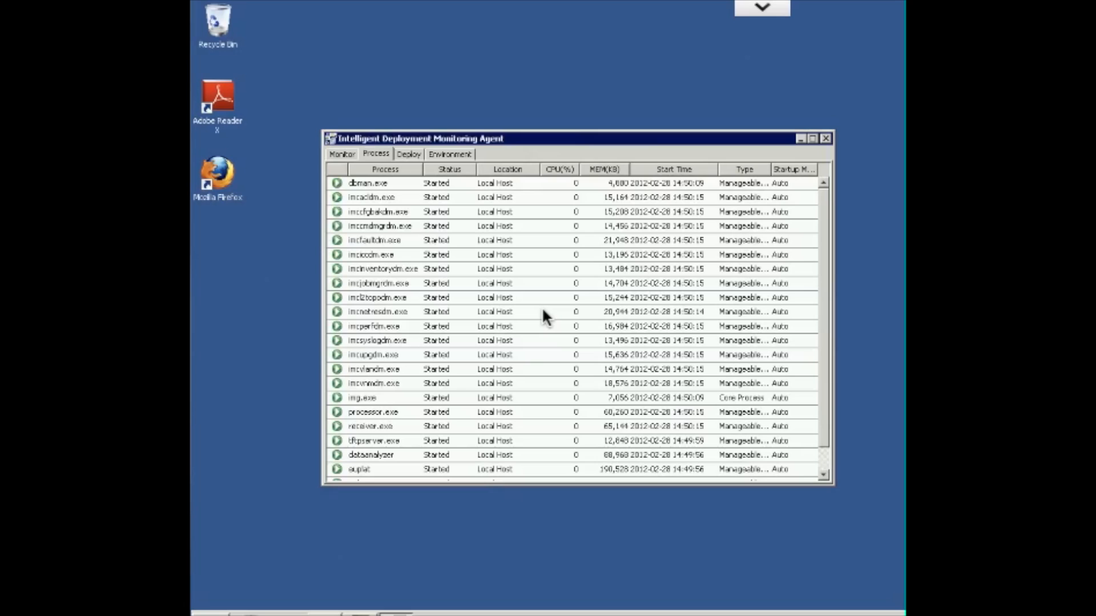
left_click(342, 154)
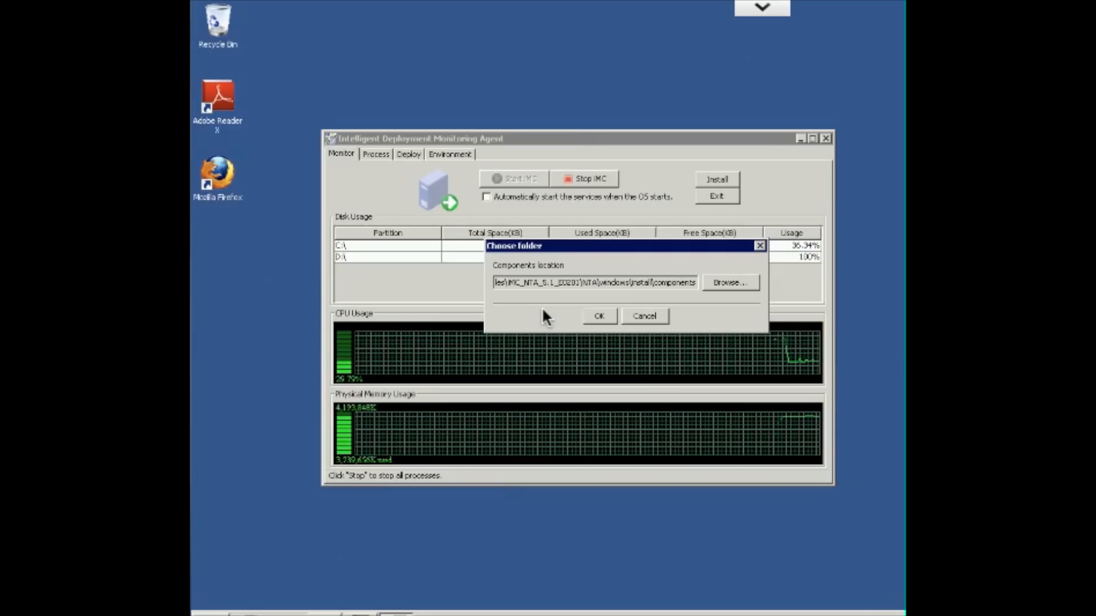
key("space")
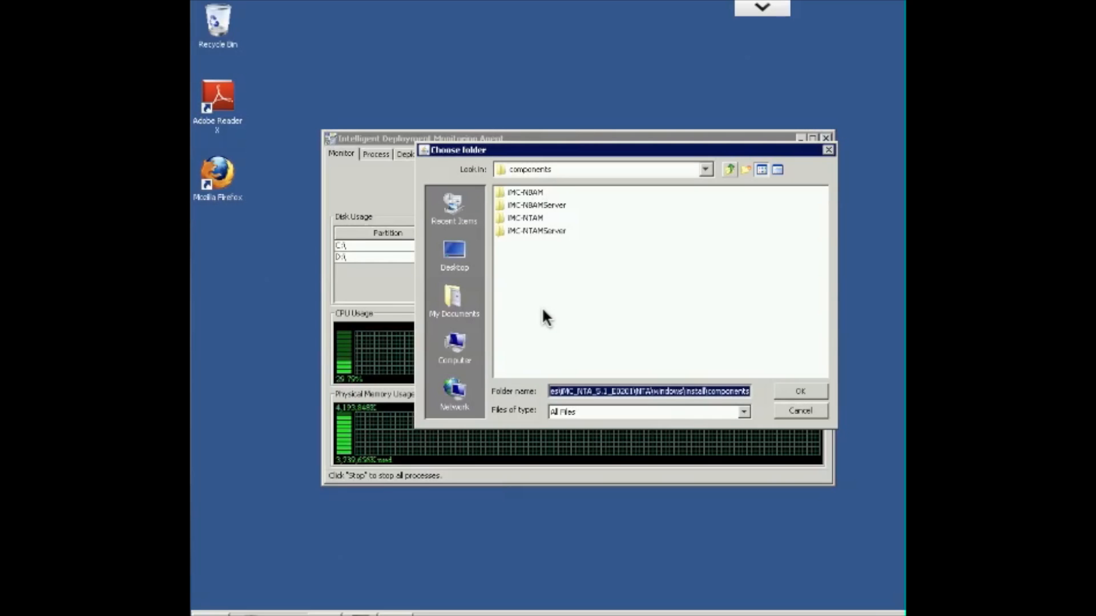
key("BackSpace")
key("BackSpace")
key("BackSpace")
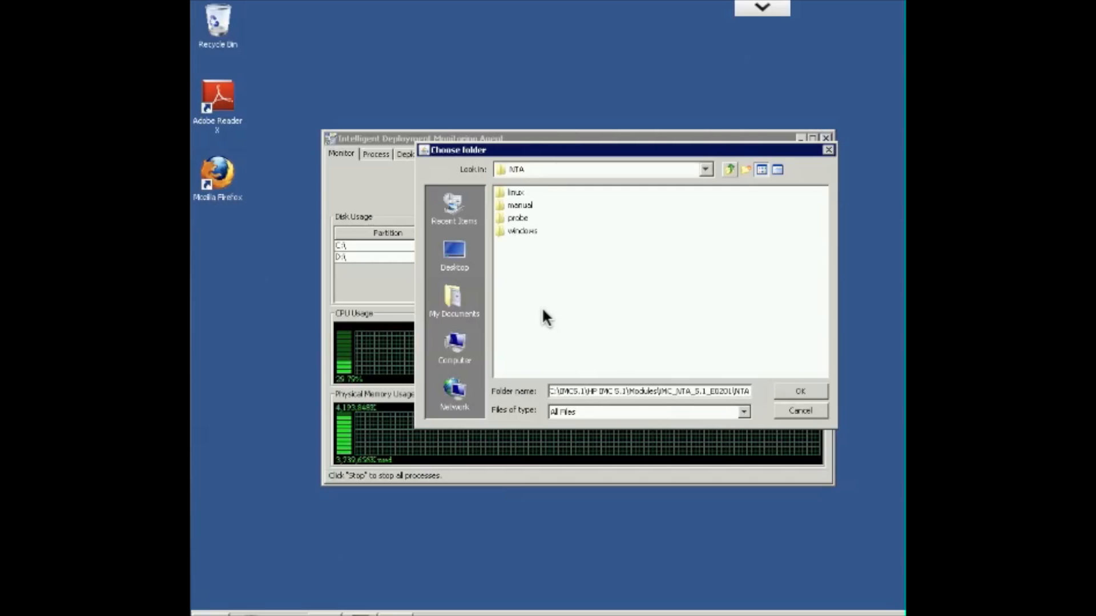
key("BackSpace")
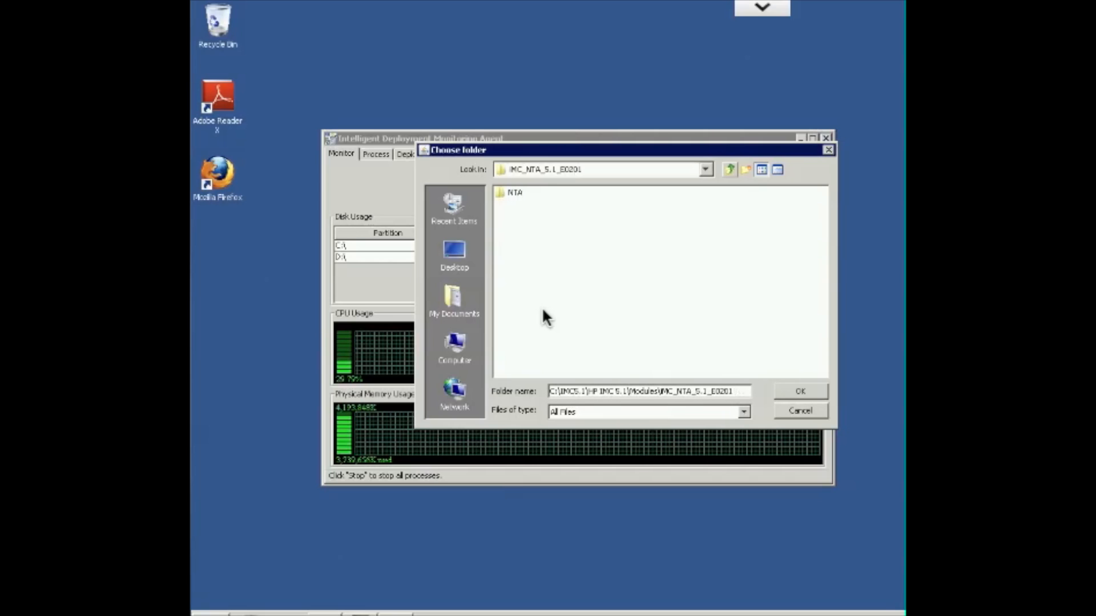
key("BackSpace")
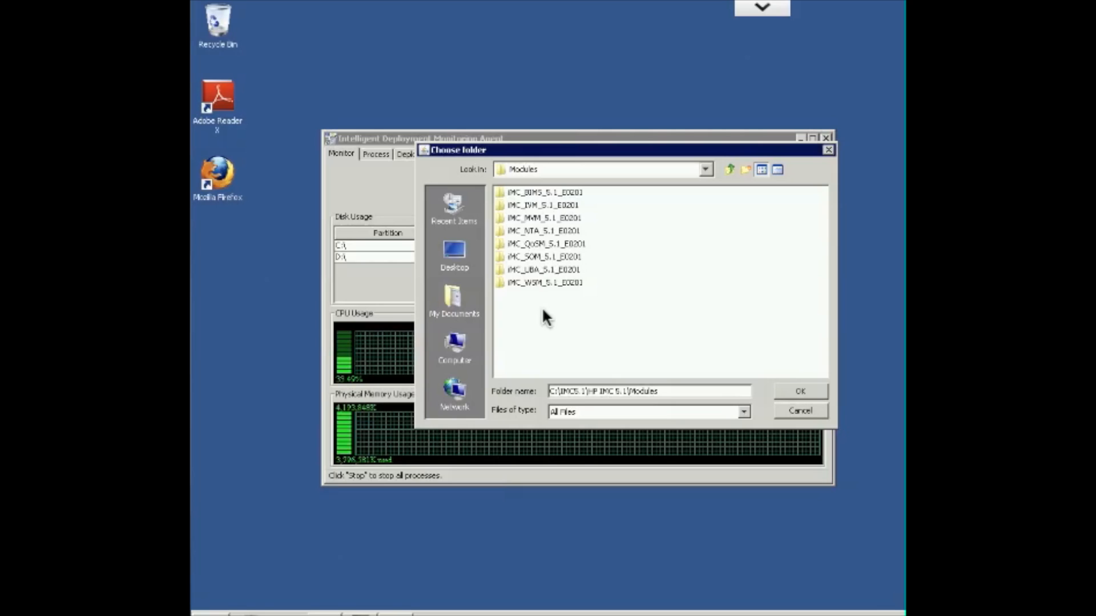
Choose the components folder under IMC_QoSM_5.1_E0201\QoSM\windows\install as the components location and confirm it
key("Down")
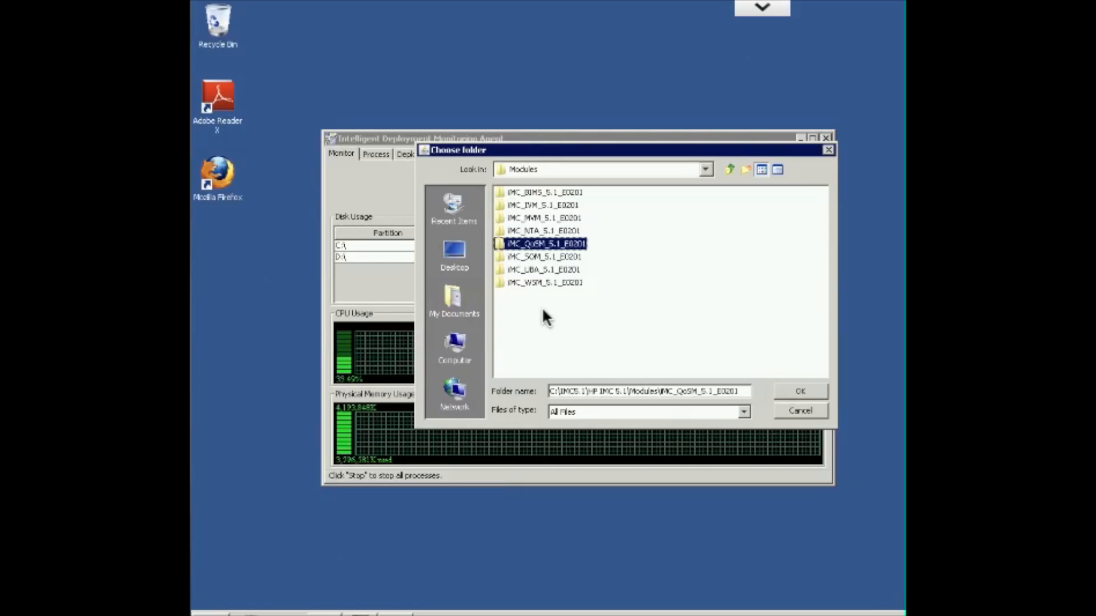
key("Return")
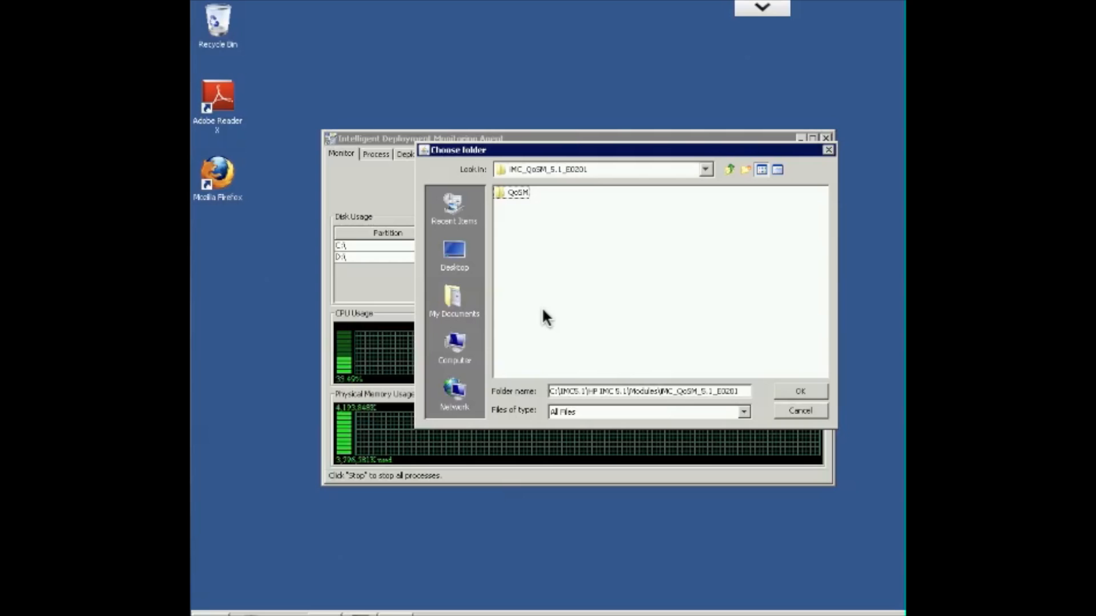
key("Down")
key("Return")
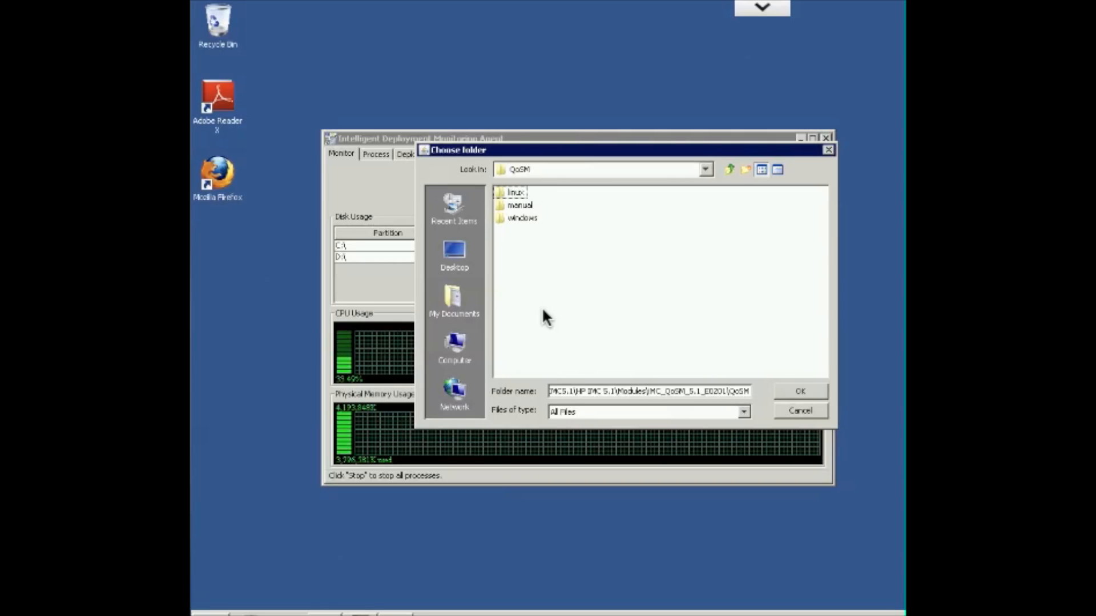
key("Down")
key("Down")
key("Return")
key("Down")
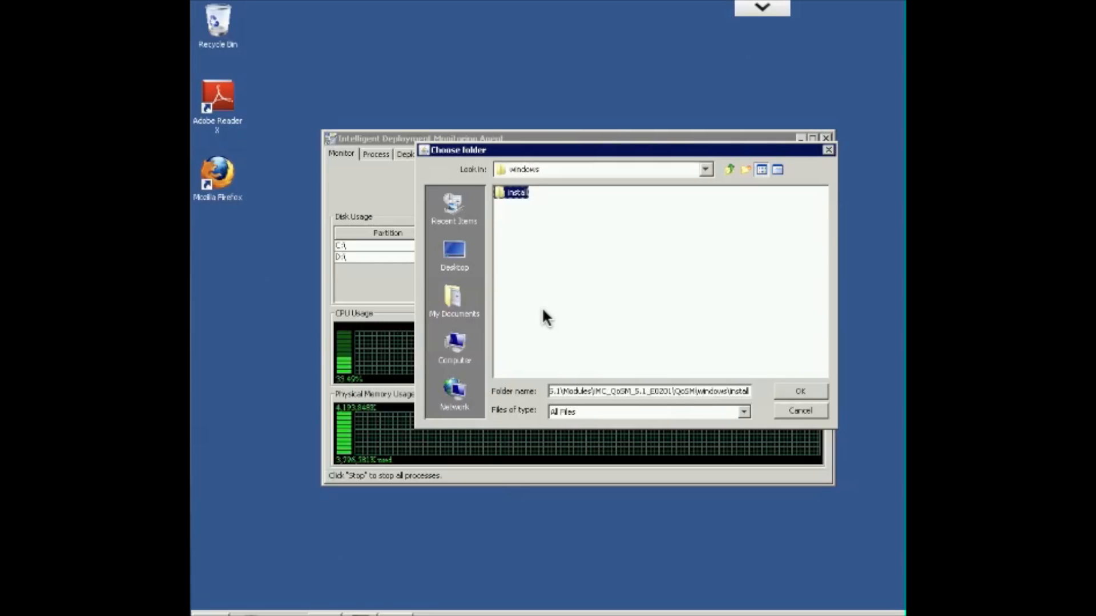
key("Return")
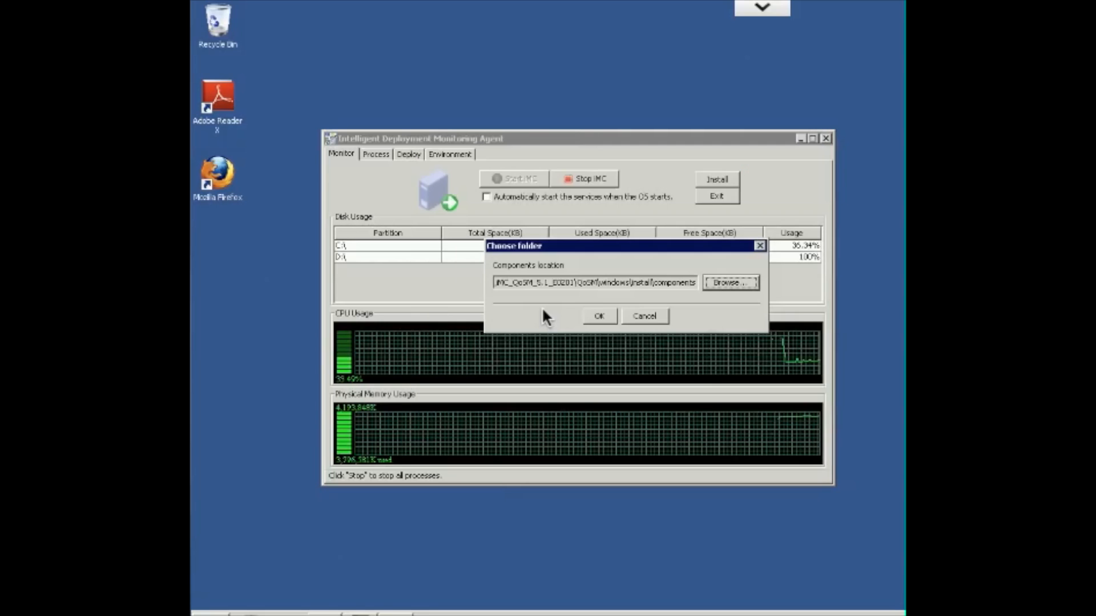
key("Return")
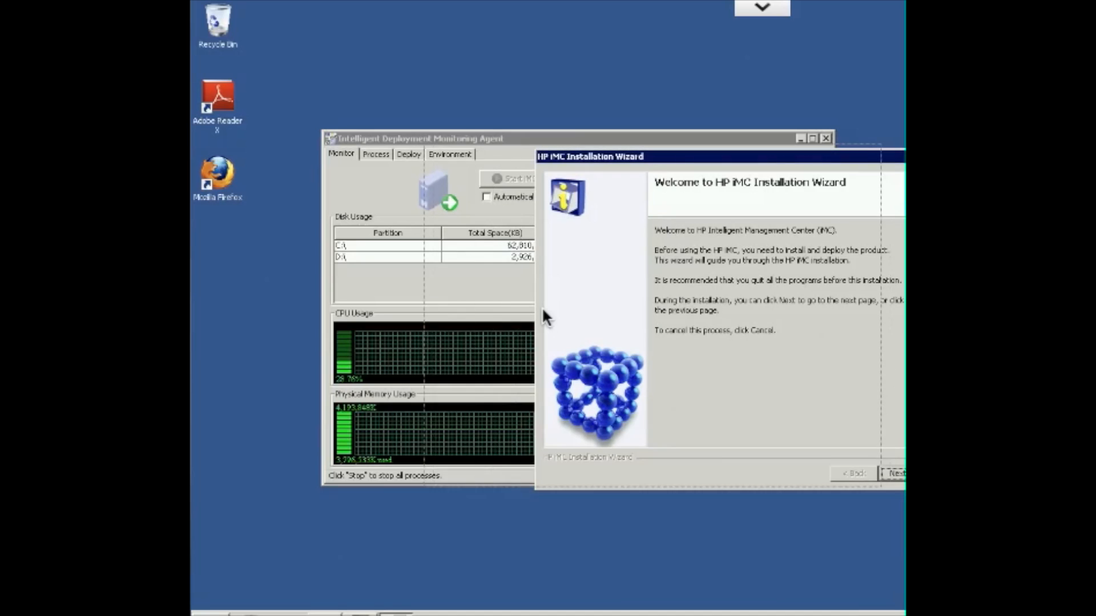
Accept the license agreement and install QoS Manager - QoS Management with the Deploy or upgrade at once option
key("Return")
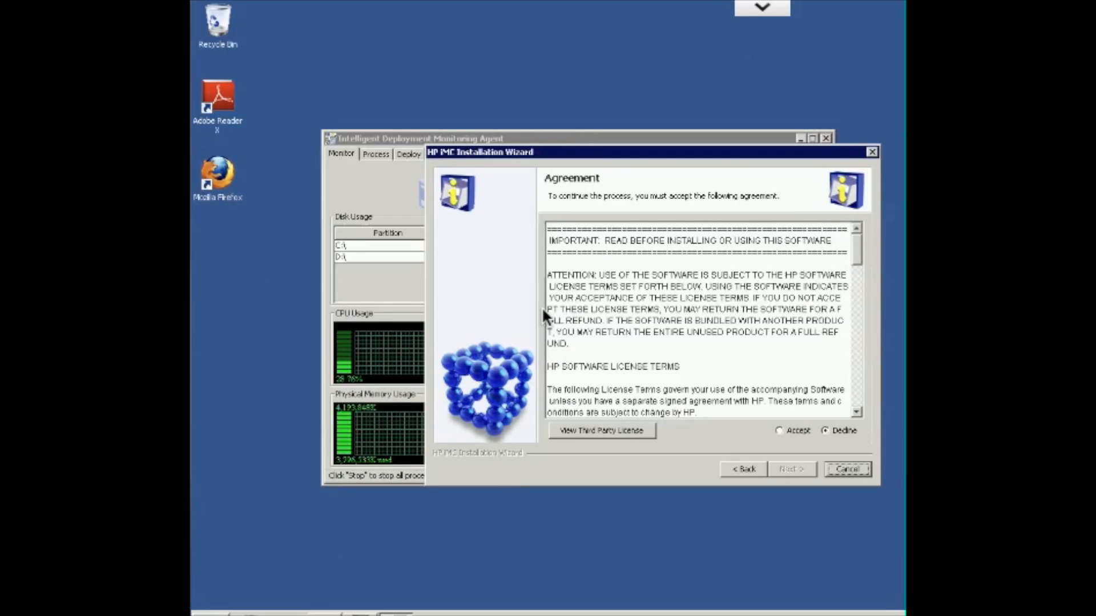
key("alt+a")
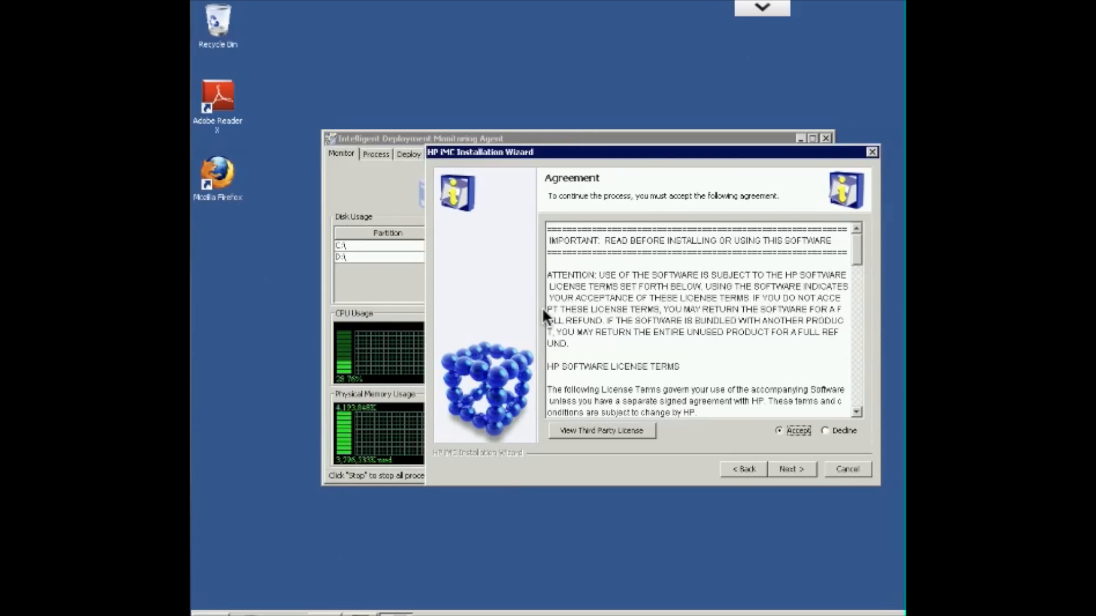
key("alt+n")
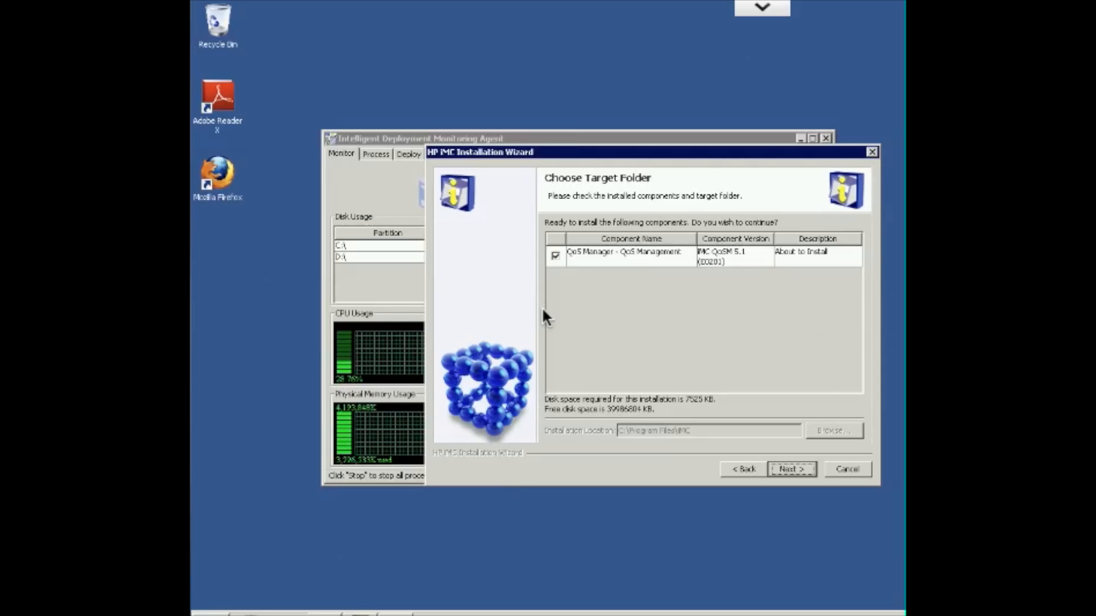
key("Return")
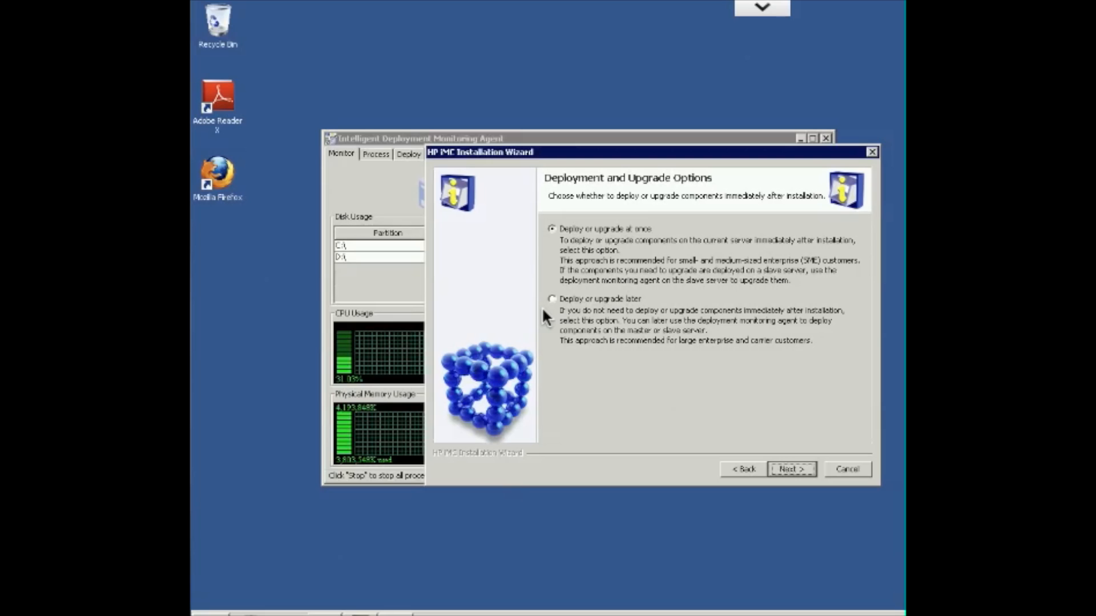
key("Return")
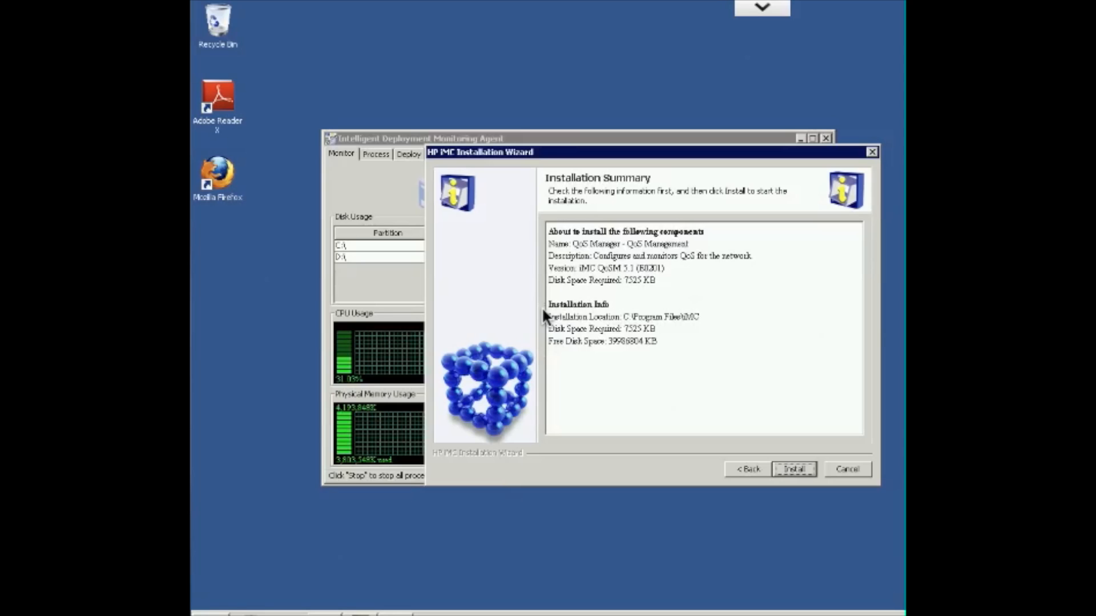
key("Return")
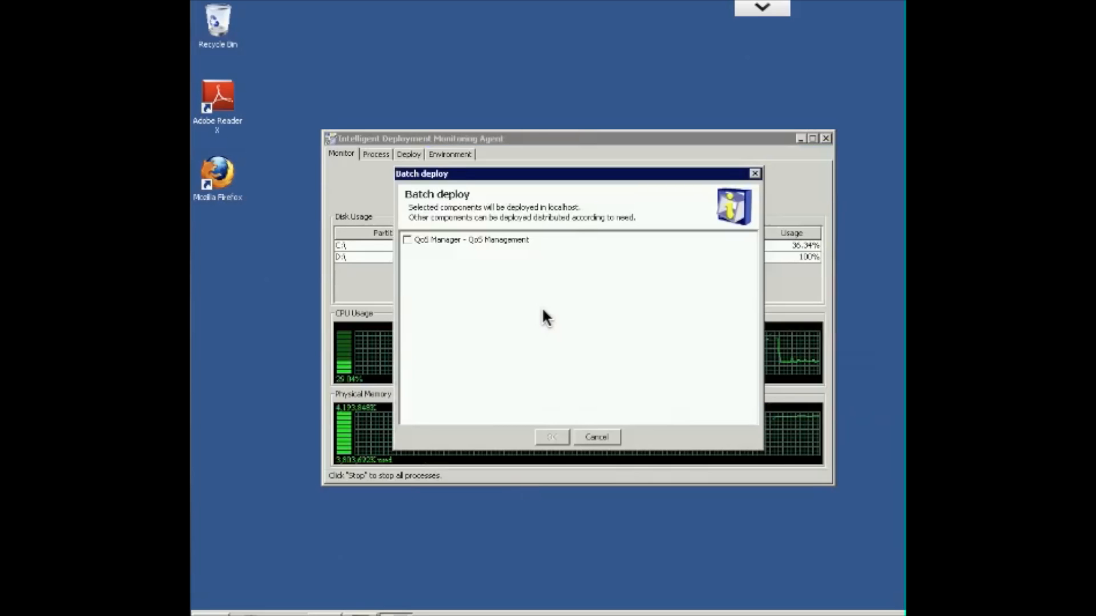
Batch deploy QoS Manager - QoS Management on the local host and start the iMC server now
key("space")
key("Return")
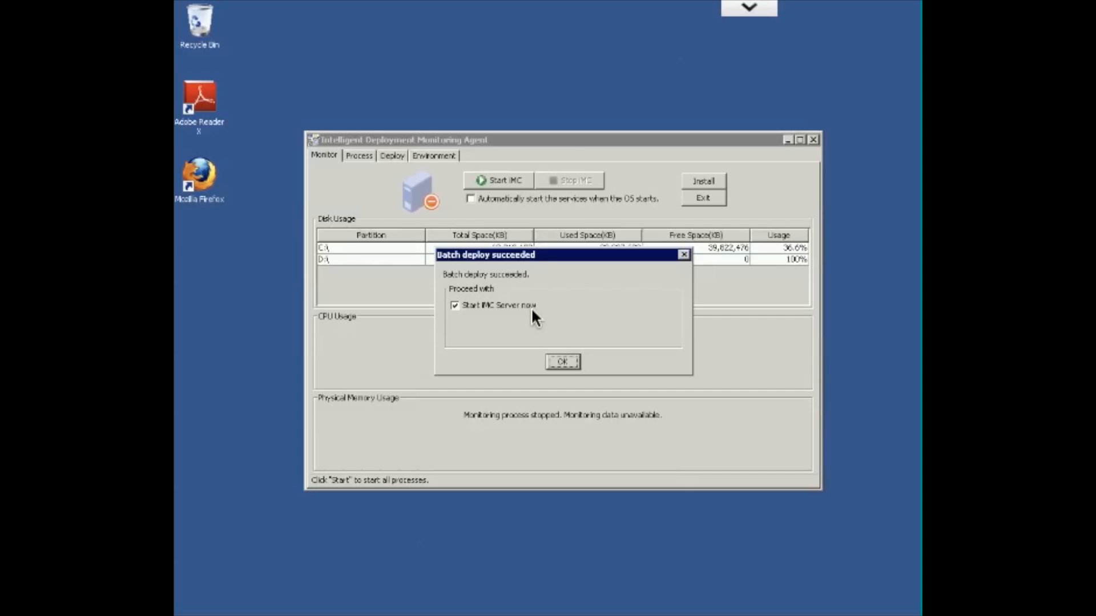
key("Return")
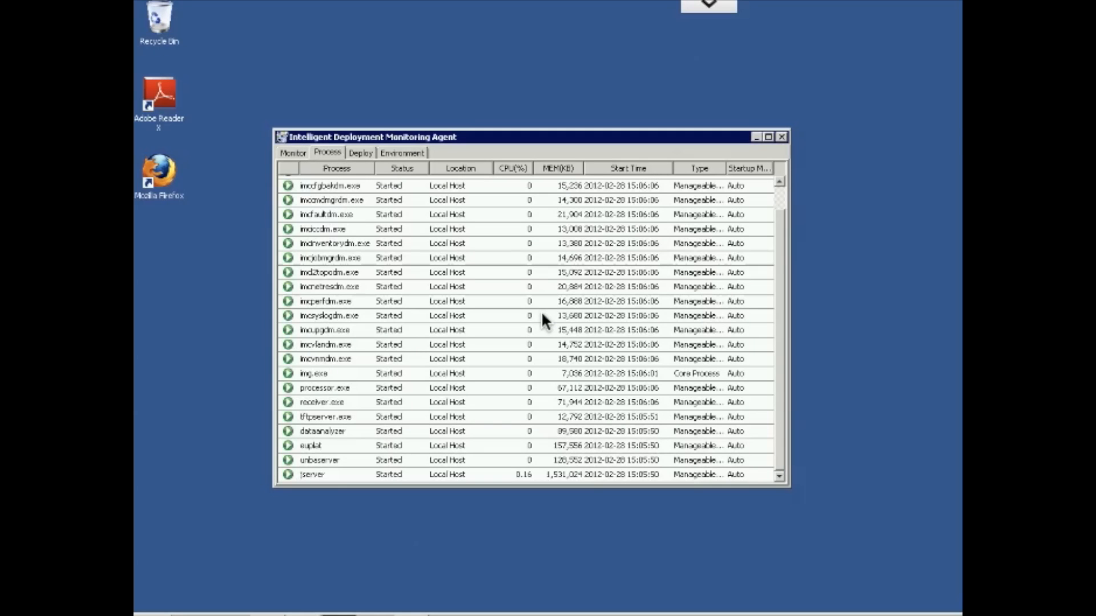
Check the status of the iMC processes and the deployment list of the components
scroll(542, 313, "up", 1)
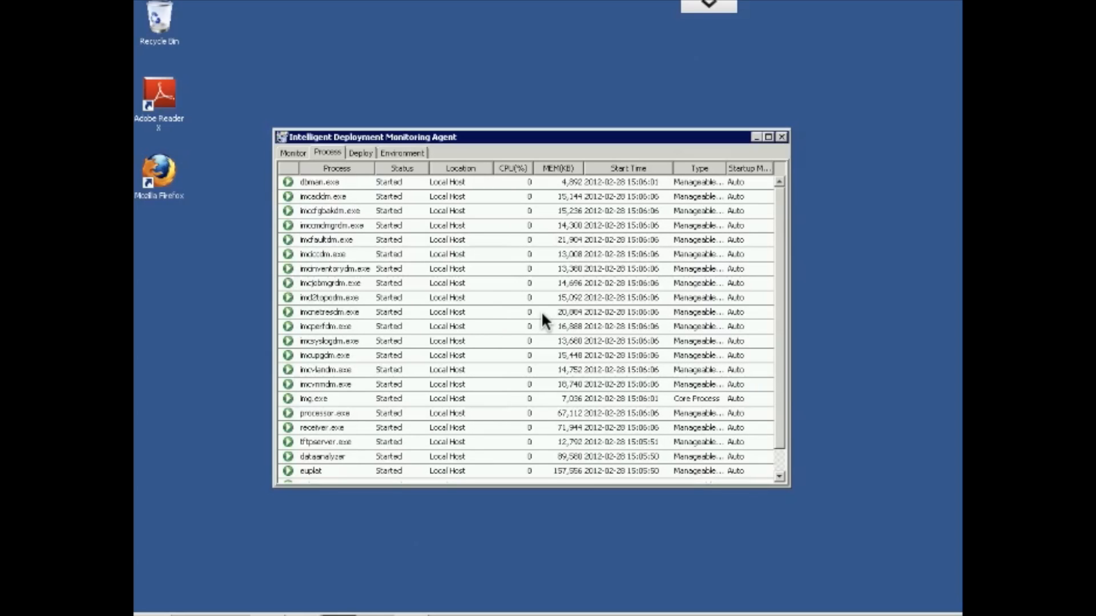
scroll(541, 314, "down", 1)
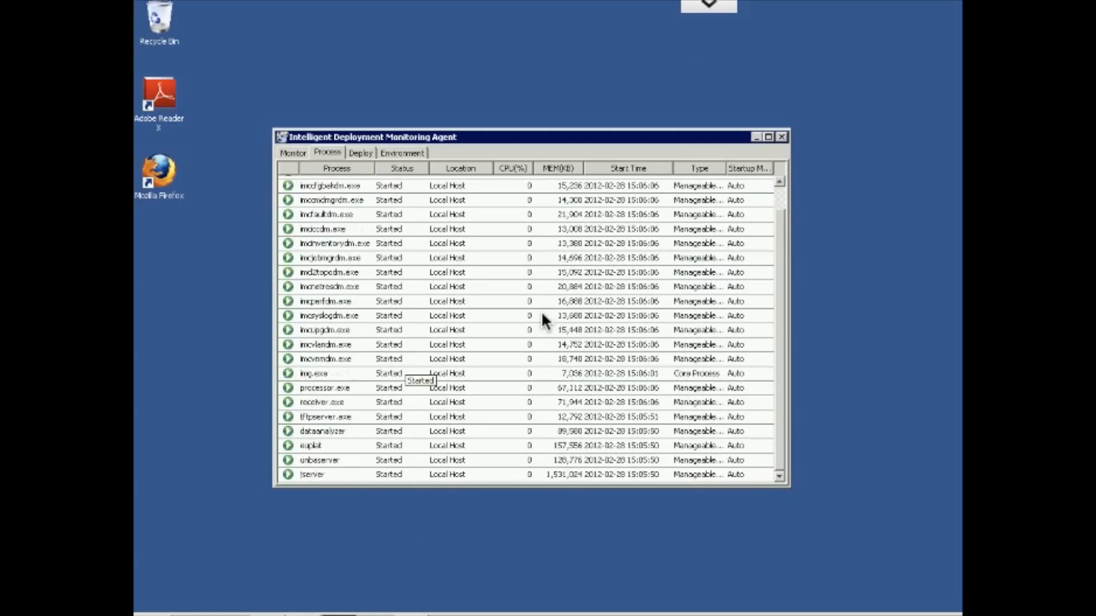
scroll(541, 314, "up", 1)
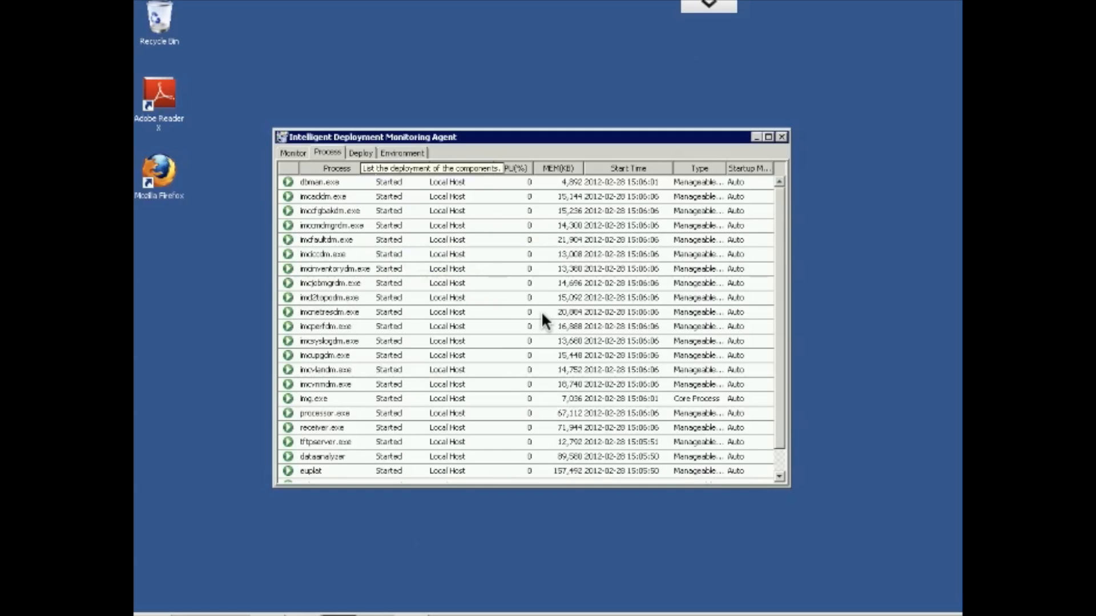
left_click(361, 153)
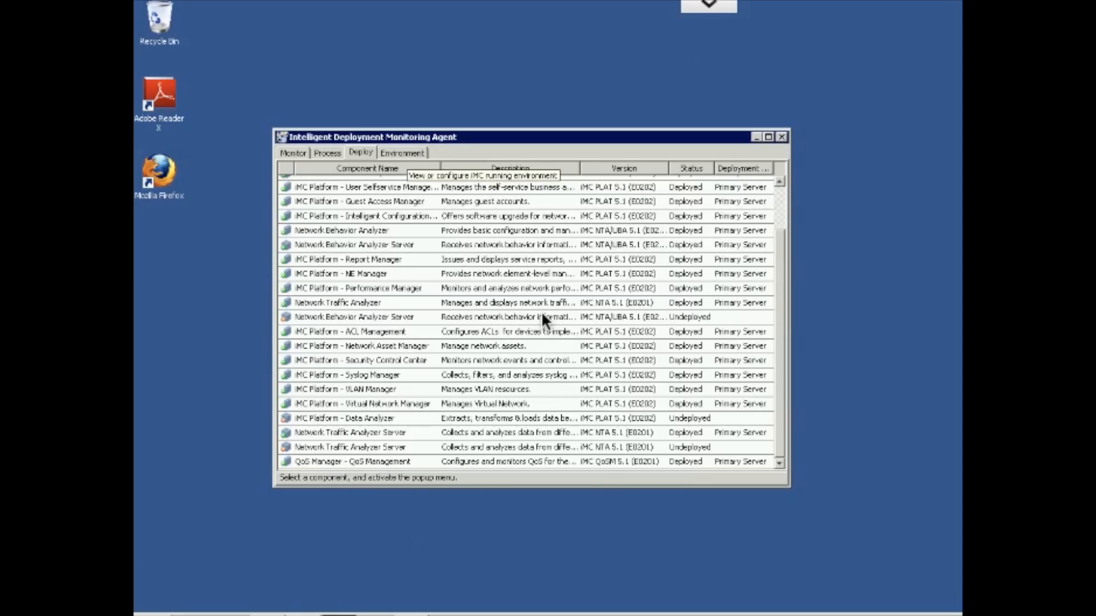
Examine the running environment and the auto backup and recovery settings, leave them uncommitted, and return to the iMC operation monitor
left_click(406, 153)
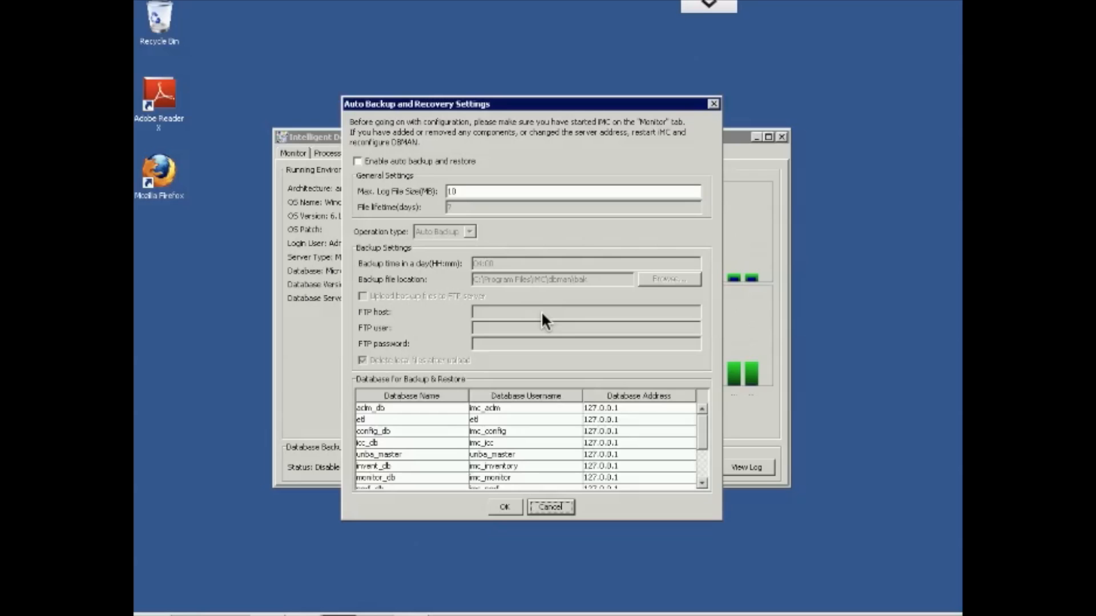
scroll(526, 445, "down", 3)
scroll(525, 445, "up", 2)
left_click(551, 508)
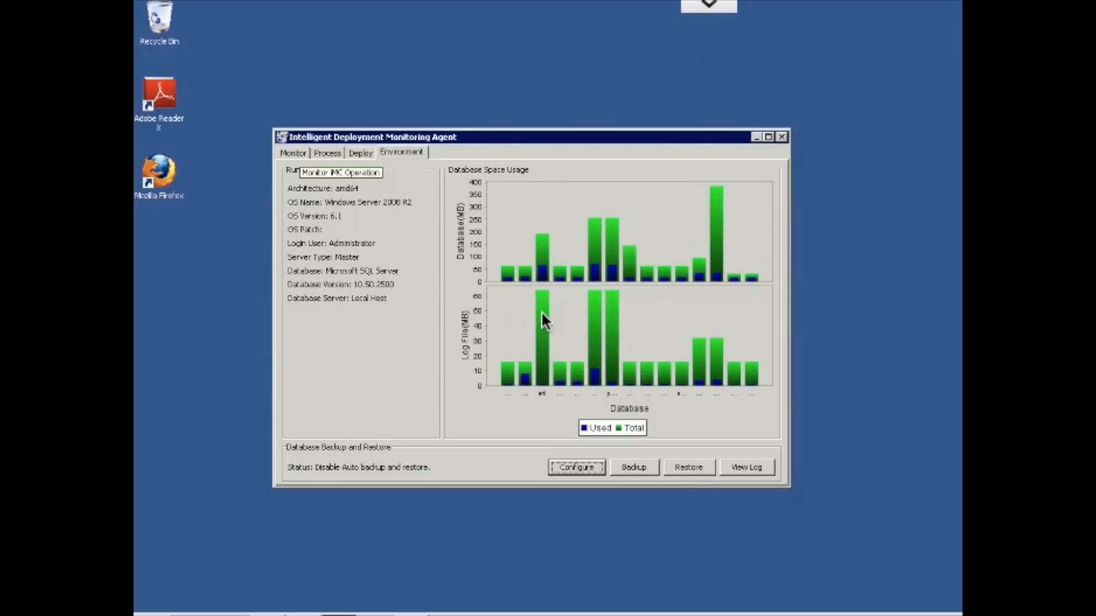
left_click(298, 153)
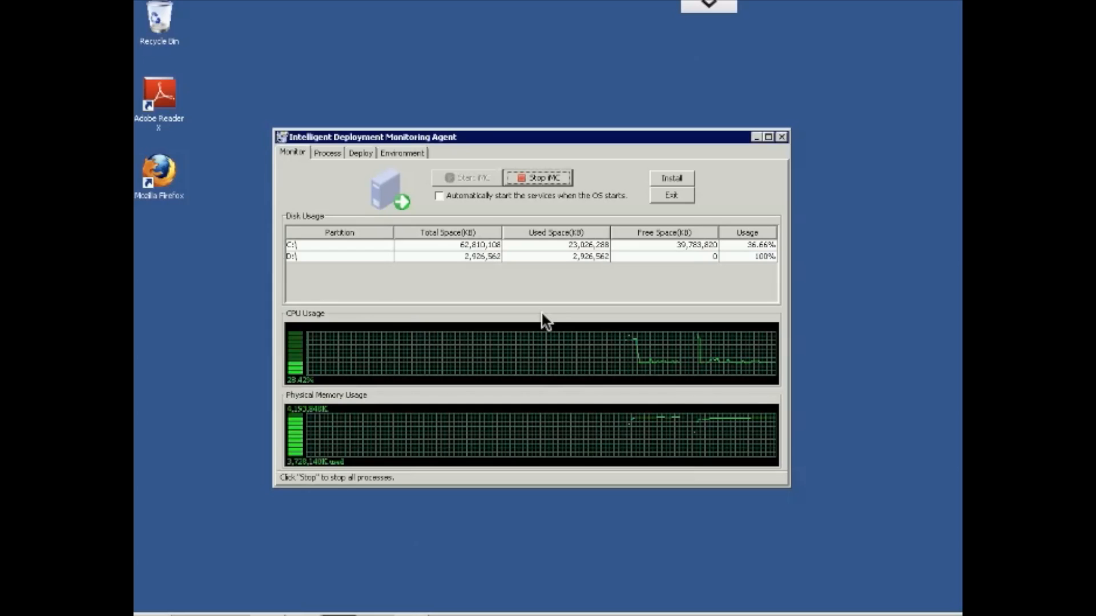
mouse_move(413, 615)
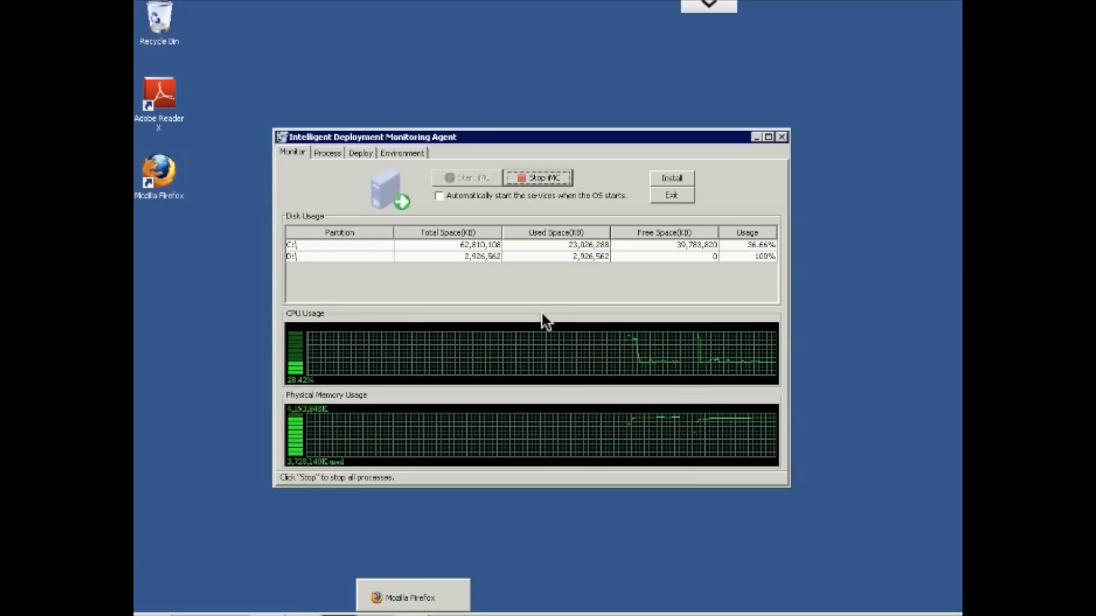
left_click(413, 597)
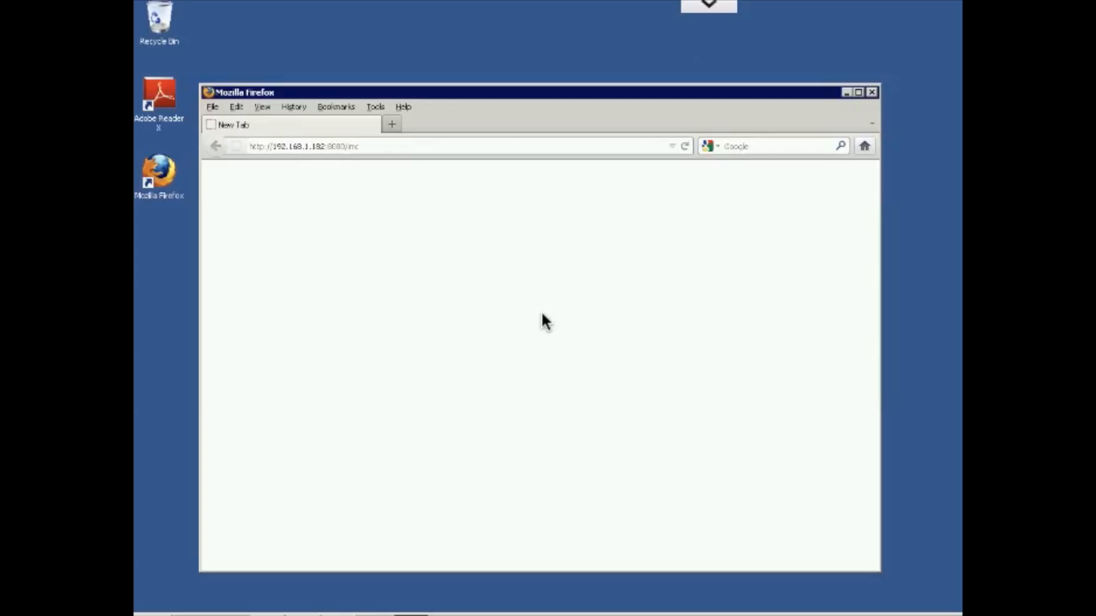
key("ctrl+l")
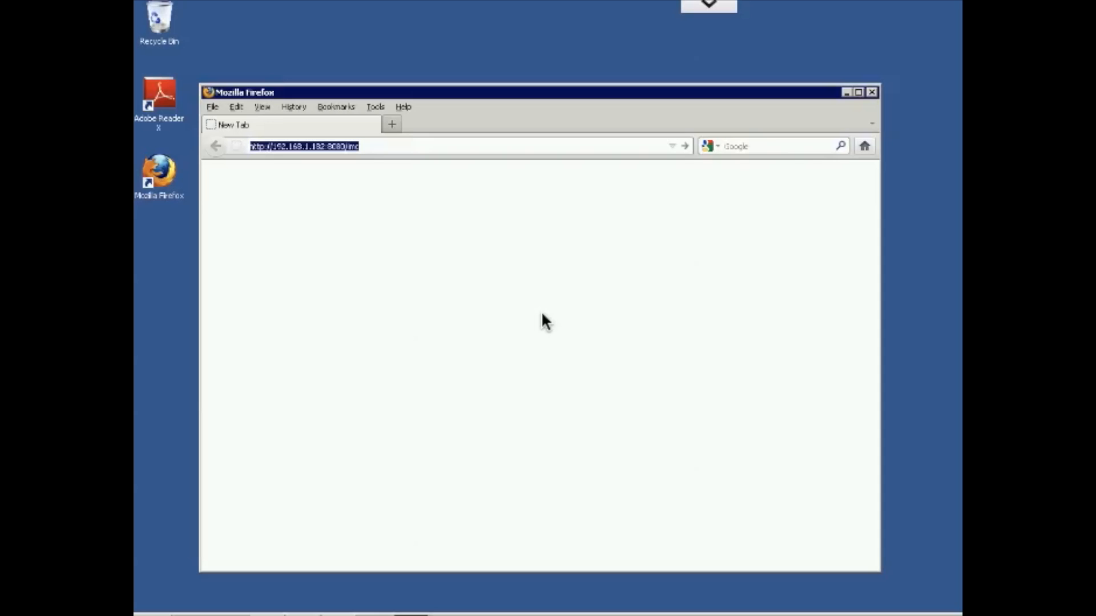
key("Return")
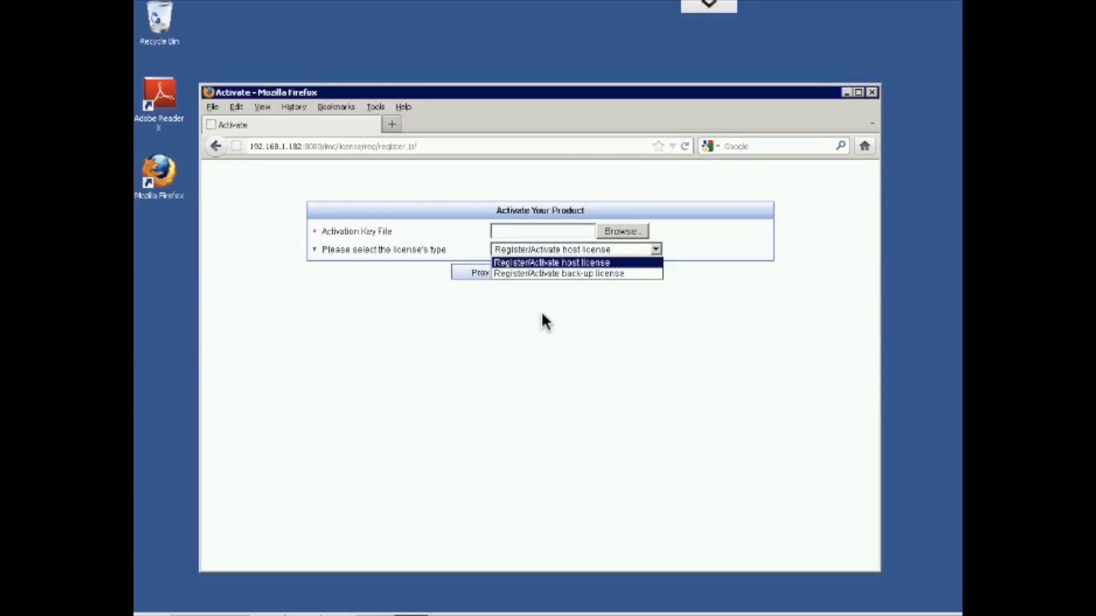
Close the license type options on the product activation page and go back to the iMC login page
left_click(542, 314)
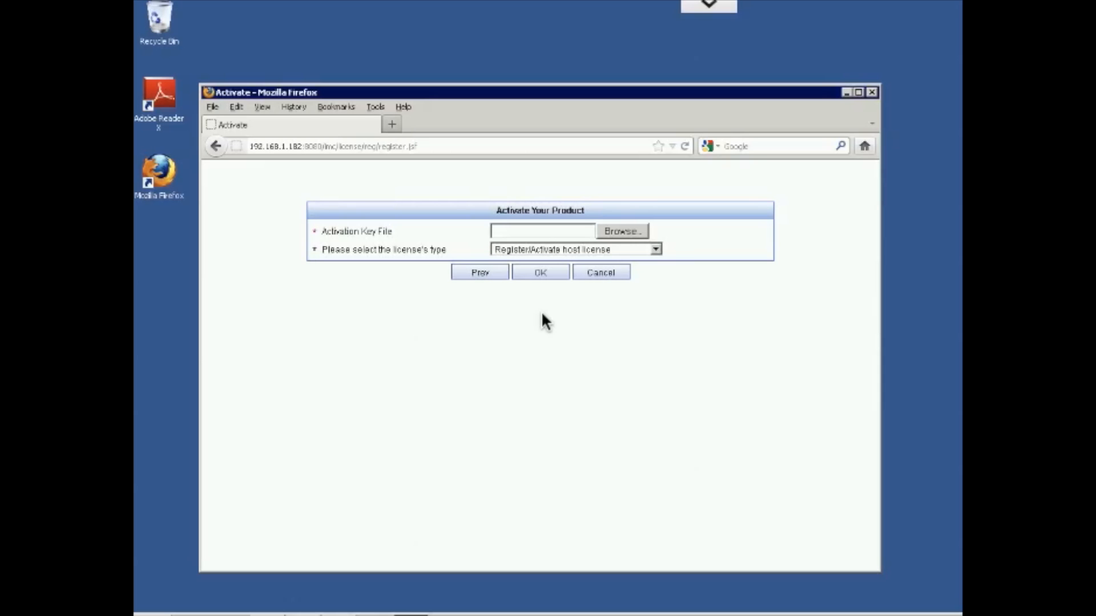
left_click(215, 146)
left_click(216, 146)
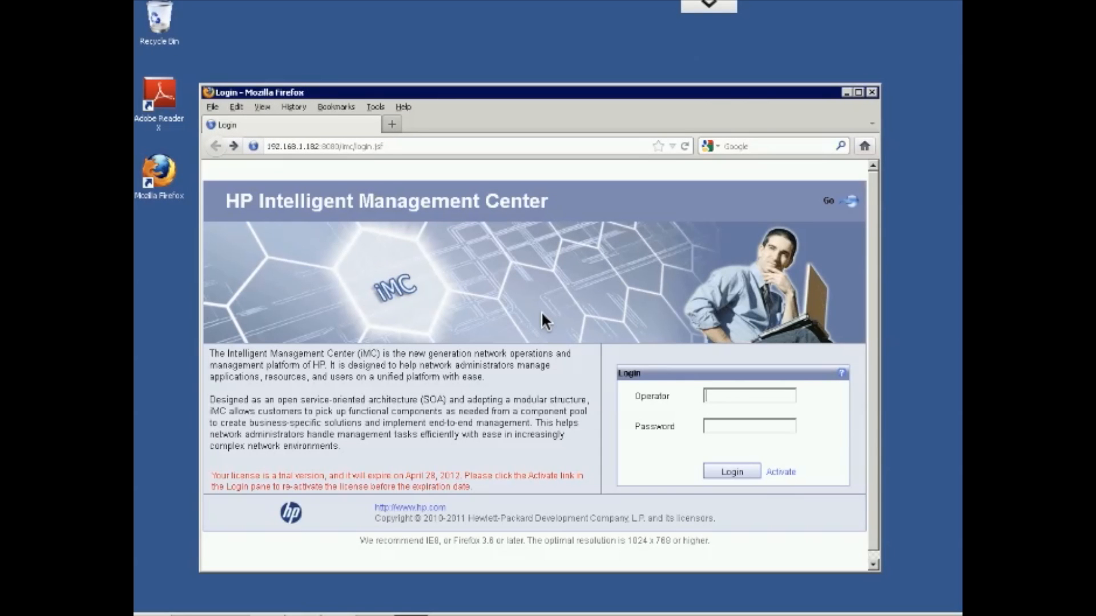
Log in to HP Intelligent Management Center as operator admin with the account password and dismiss the auto discovery welcome message
type("admin")
key("BackSpace")
type("n")
key("Tab")
type("admin")
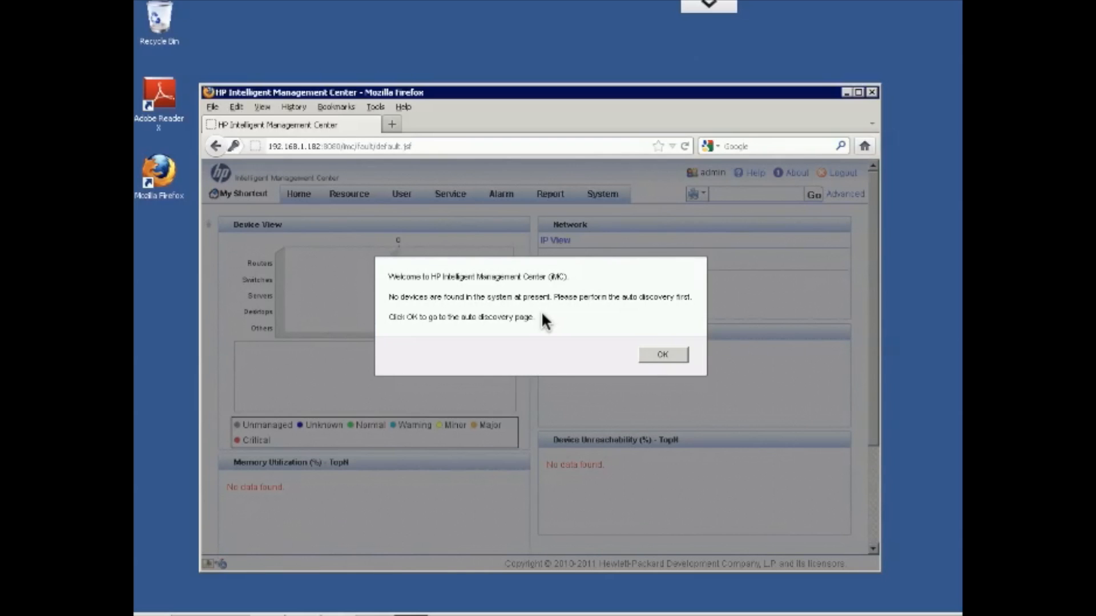
key("Return")
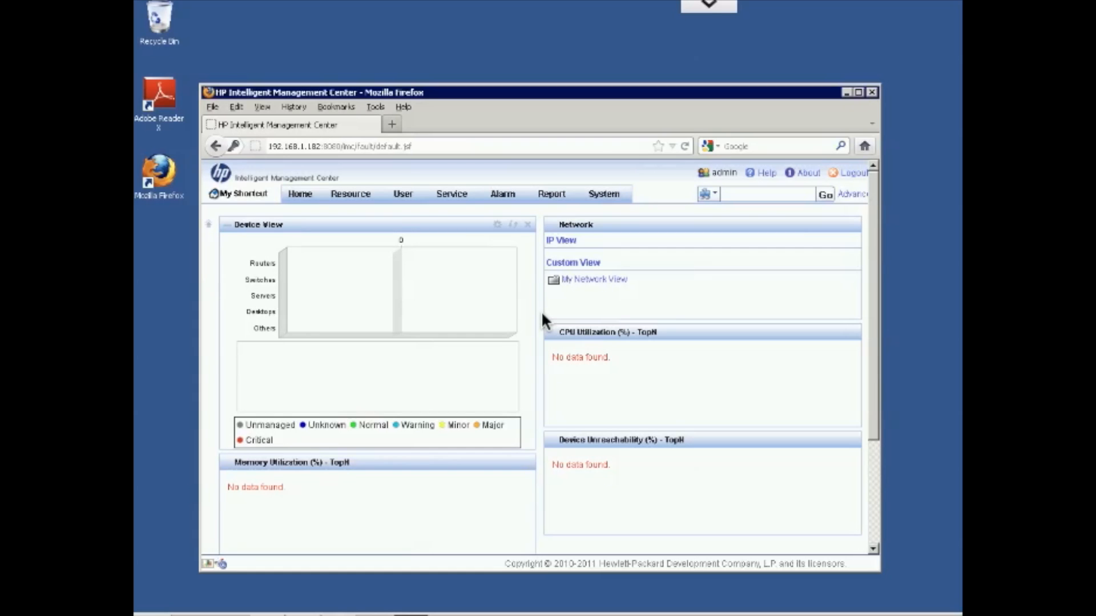
Open the basic Auto Discovery page under Resource and set the segment's start IP to 192.168.1.0
mouse_move(351, 194)
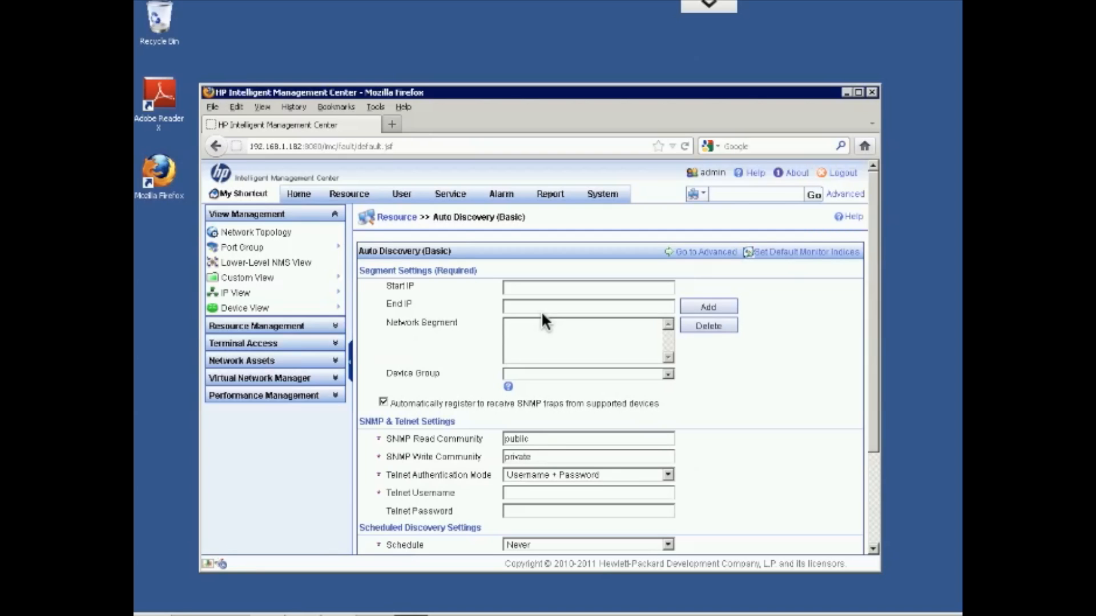
type("192.168.1.0")
key("Tab")
Set the end IP to 192.168.1.254 and add the address range to the network segments for discovery
type("192.1.168")
key("BackSpace")
key("BackSpace")
key("BackSpace")
key("BackSpace")
key("BackSpace")
type("168.1.254")
key("Return")
Choose Username + Password as the Telnet authentication mode in the SNMP and Telnet settings
scroll(542, 322, "down", 3)
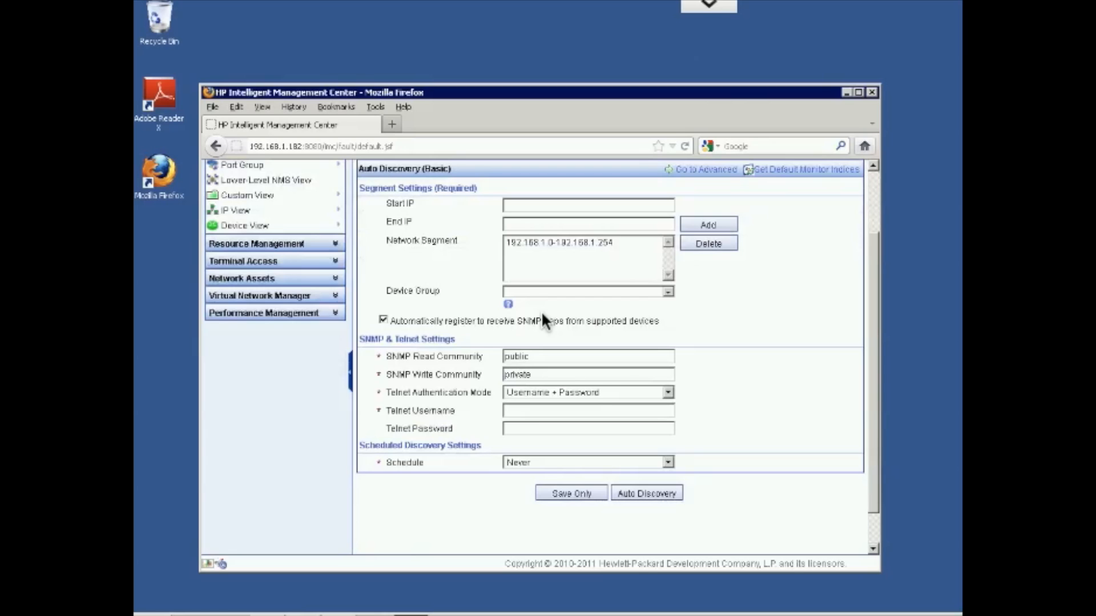
scroll(545, 322, "down", 1)
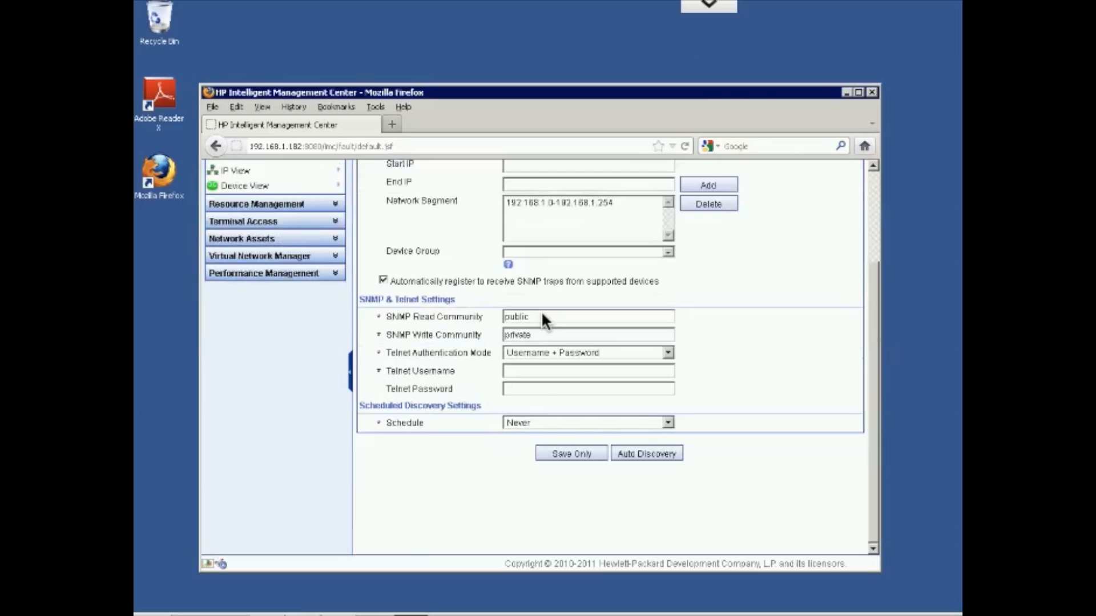
key("alt+Down")
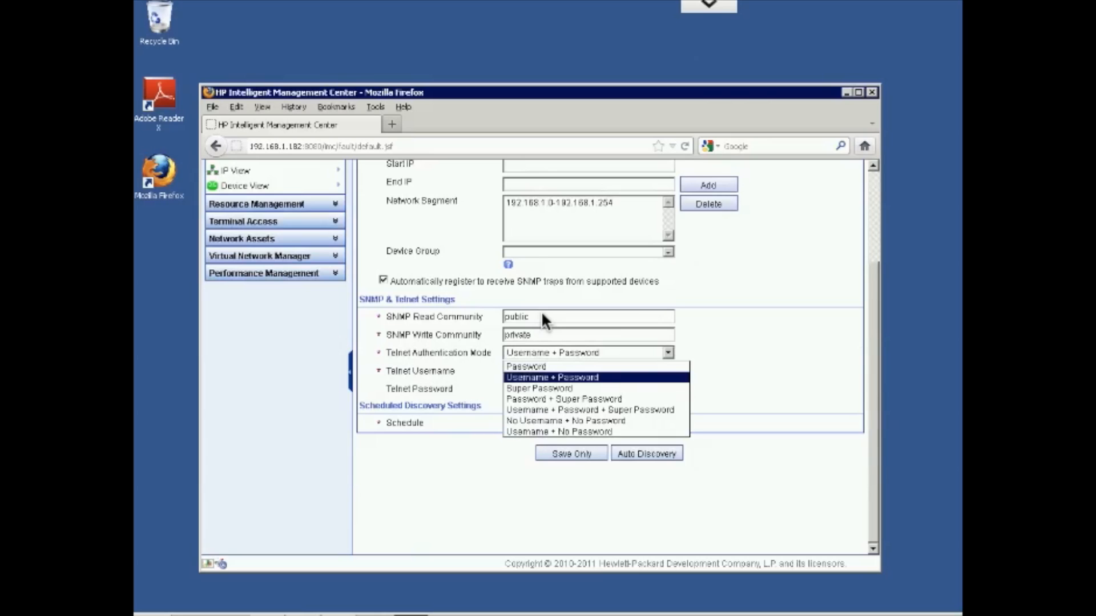
key("Up")
key("Down")
key("Return")
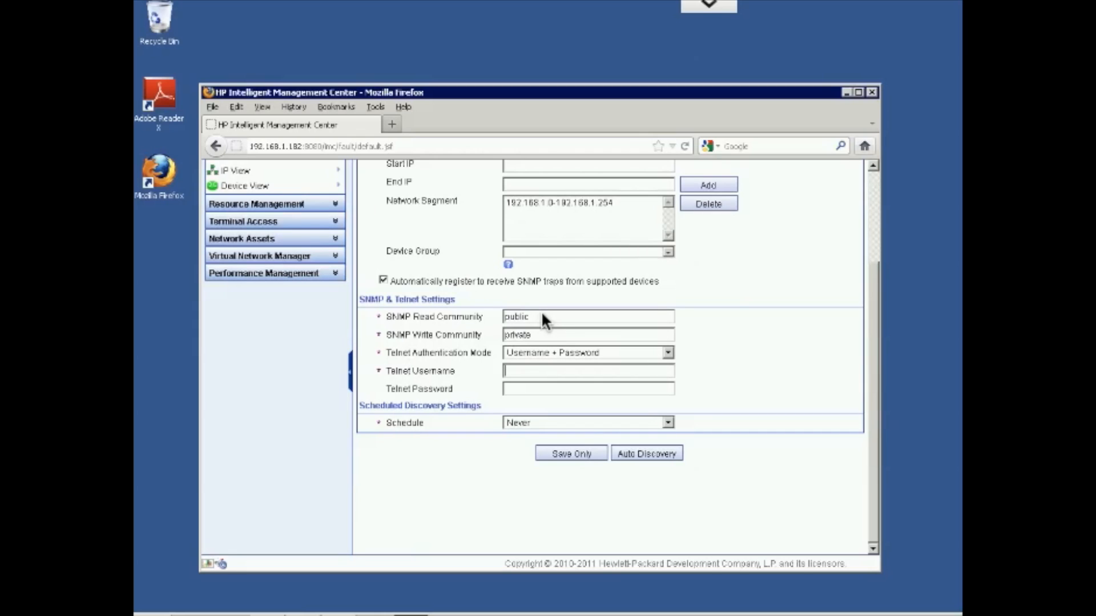
Enter admin as the Telnet username, fill in the Telnet password, and submit the auto discovery settings
type("admin")
key("Tab")
type("admin")
key("Return")
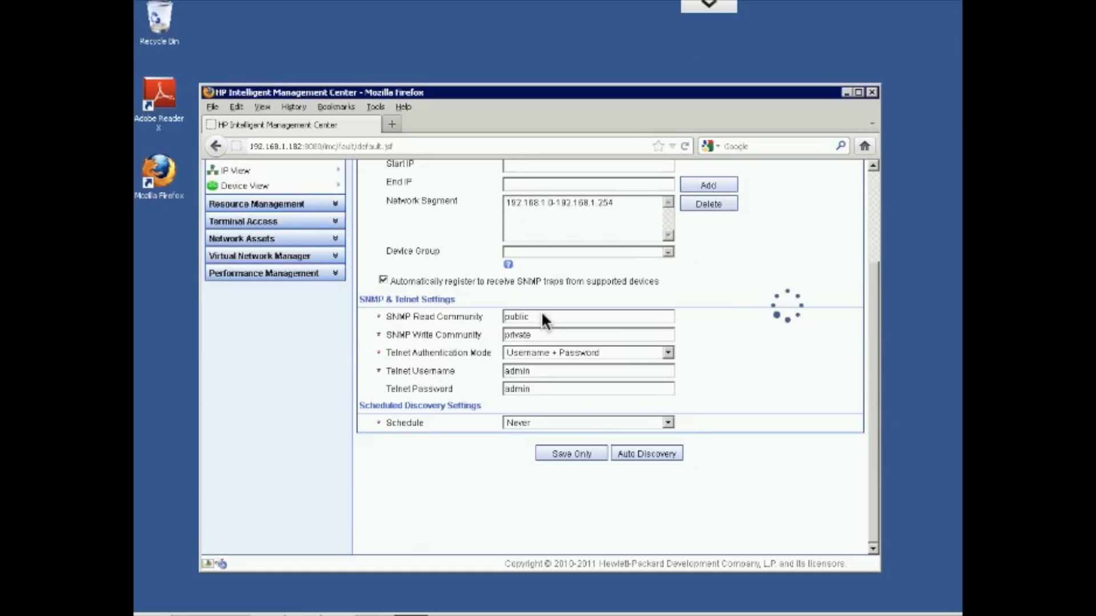